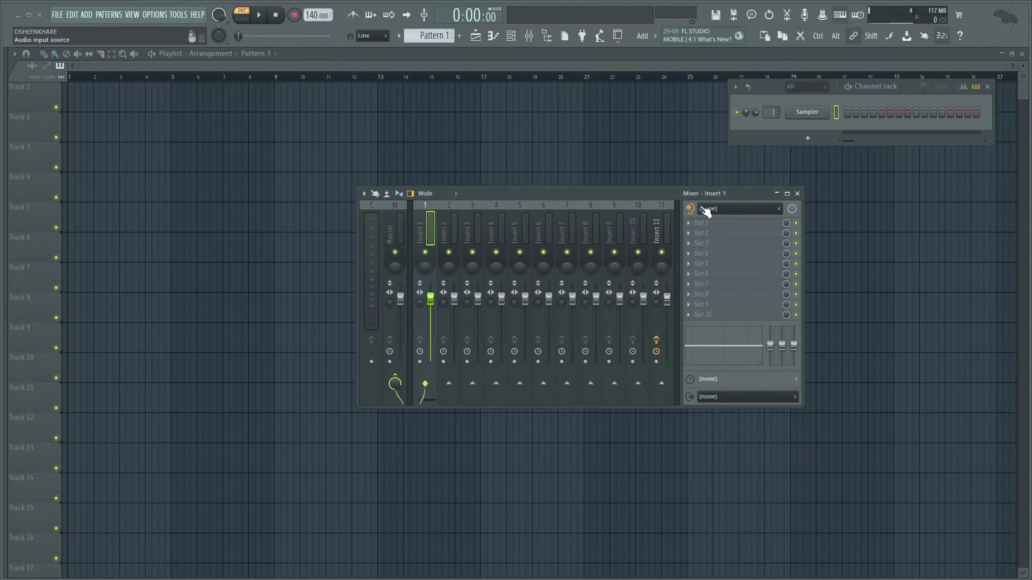
# - Route Insert 1's audio input to In 1 - In 2, recording external input only
pyautogui.click(710, 209)
pyautogui.click(710, 228)
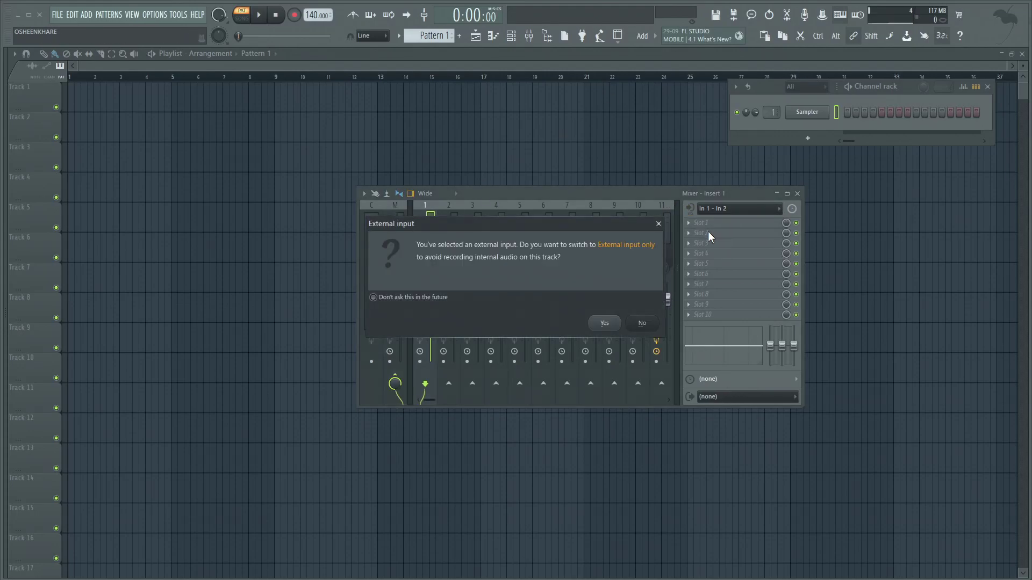
pyautogui.click(604, 322)
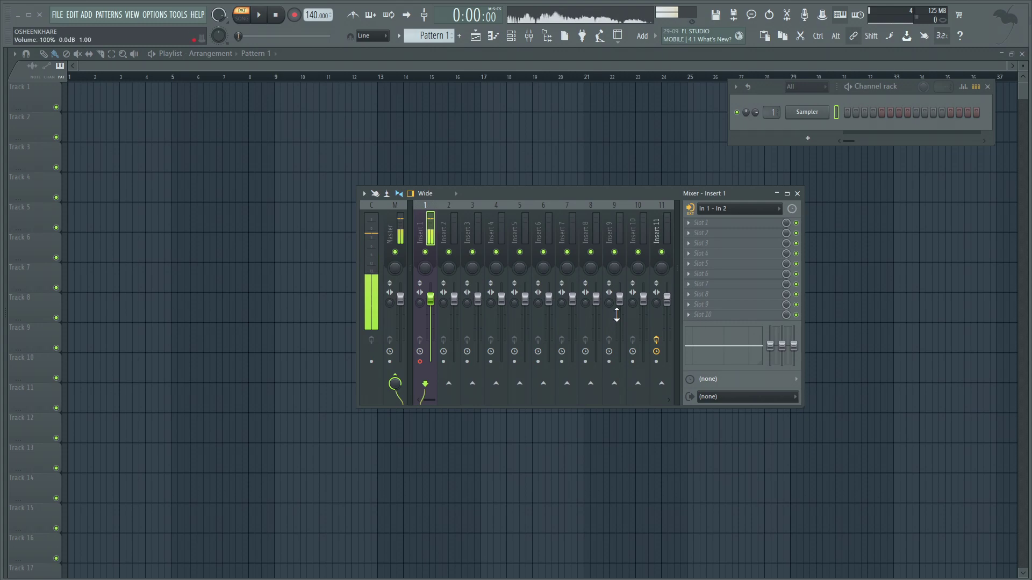
# - Load Bertom Denoiser into Insert 1's first slot and raise its threshold to 0.60
pyautogui.click(708, 228)
pyautogui.click(558, 119)
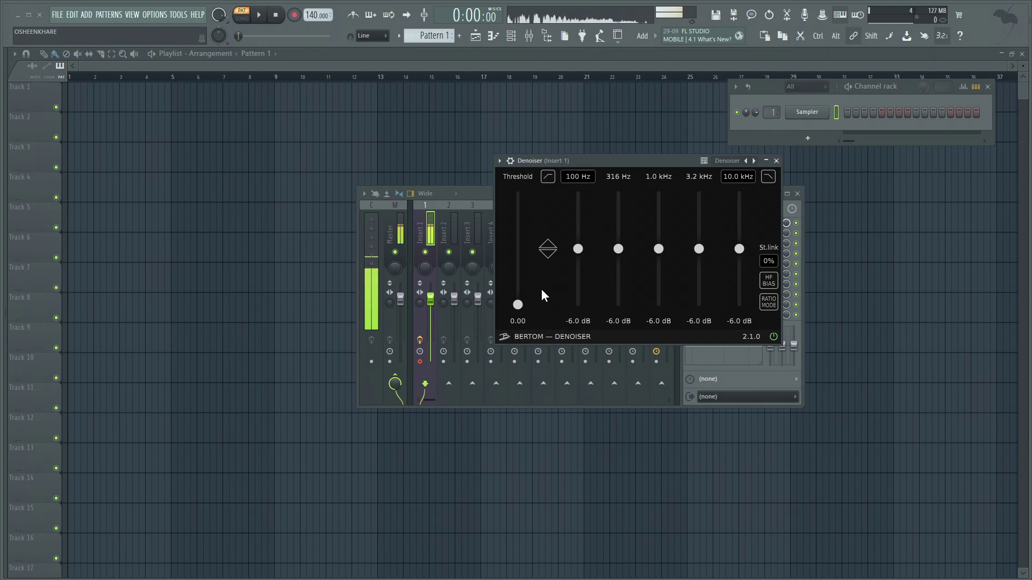
pyautogui.moveTo(517, 305)
pyautogui.mouseDown()
pyautogui.moveTo(517, 269)
pyautogui.moveTo(518, 303)
pyautogui.mouseUp()
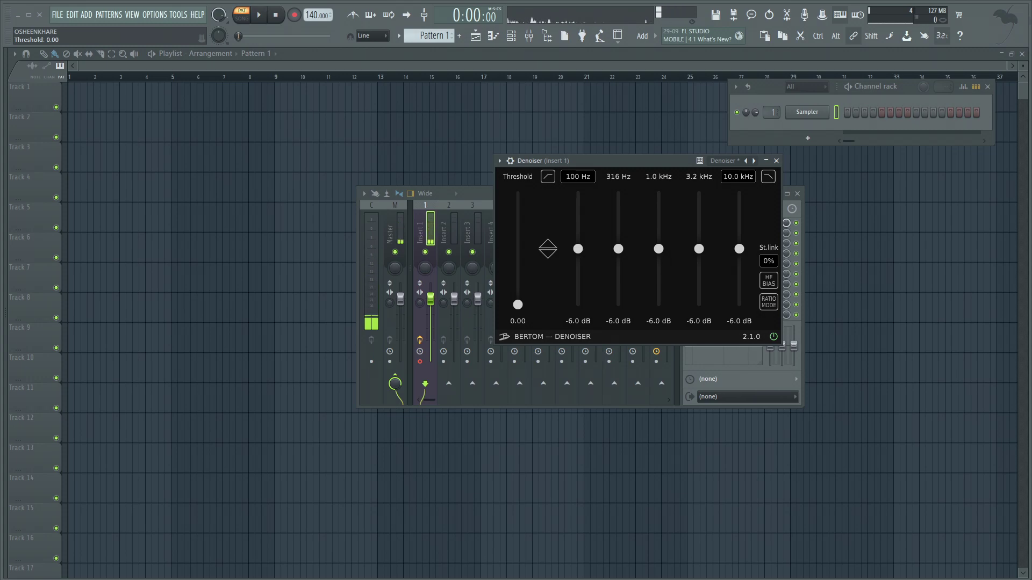
pyautogui.moveTo(518, 305); pyautogui.dragTo(517, 227)
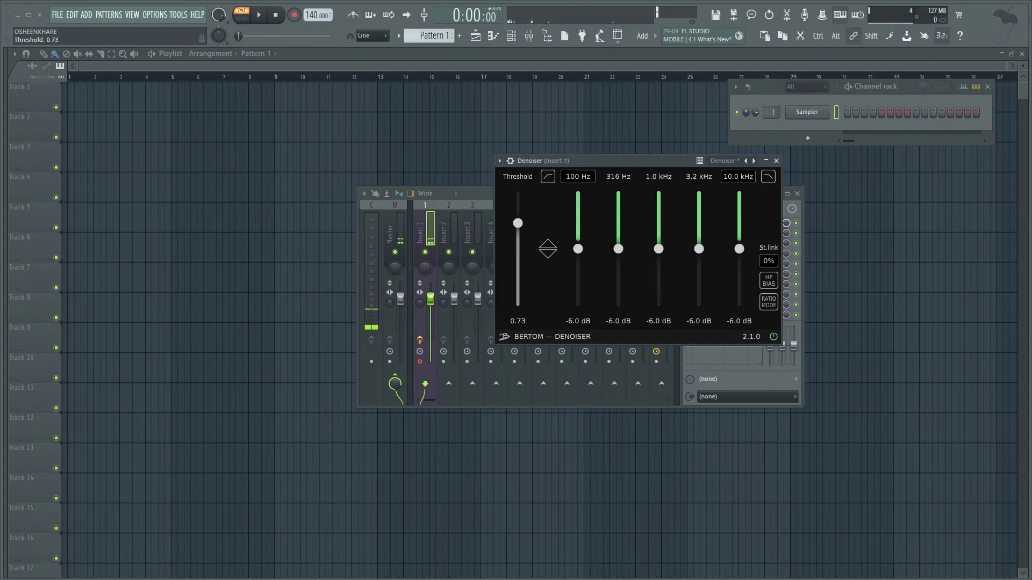
pyautogui.moveTo(517, 218); pyautogui.dragTo(517, 218)
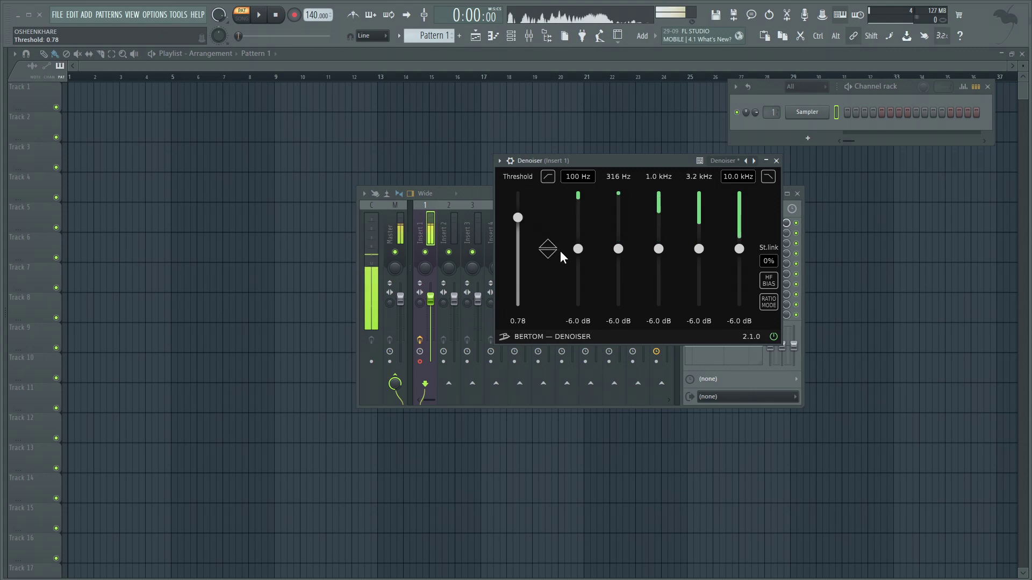
# - Cut the Denoiser's 100 Hz band to about -8 dB and place its window beside the mixer
pyautogui.moveTo(578, 249); pyautogui.dragTo(578, 276)
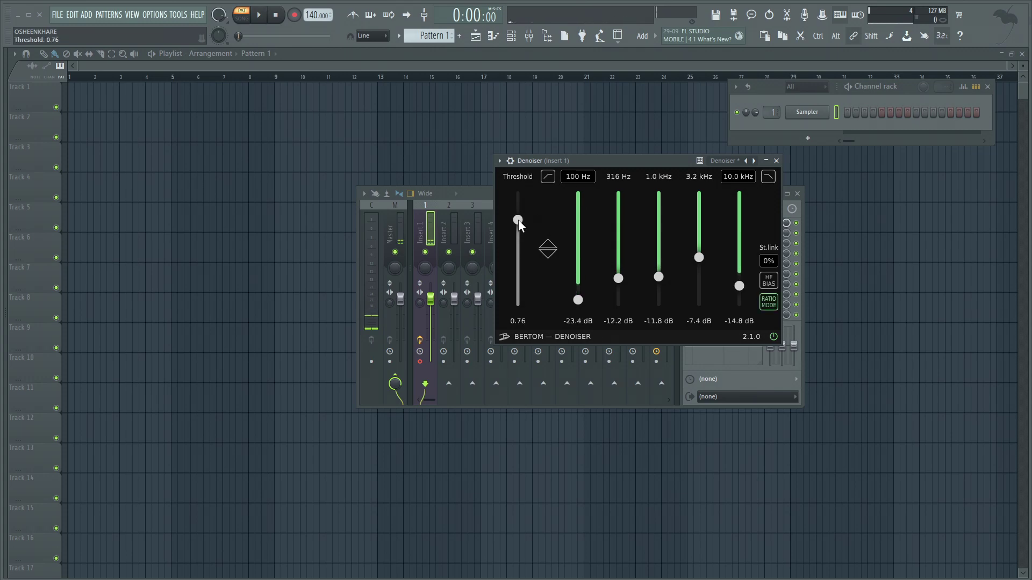
pyautogui.moveTo(483, 195); pyautogui.dragTo(252, 162)
pyautogui.moveTo(593, 157); pyautogui.dragTo(679, 160)
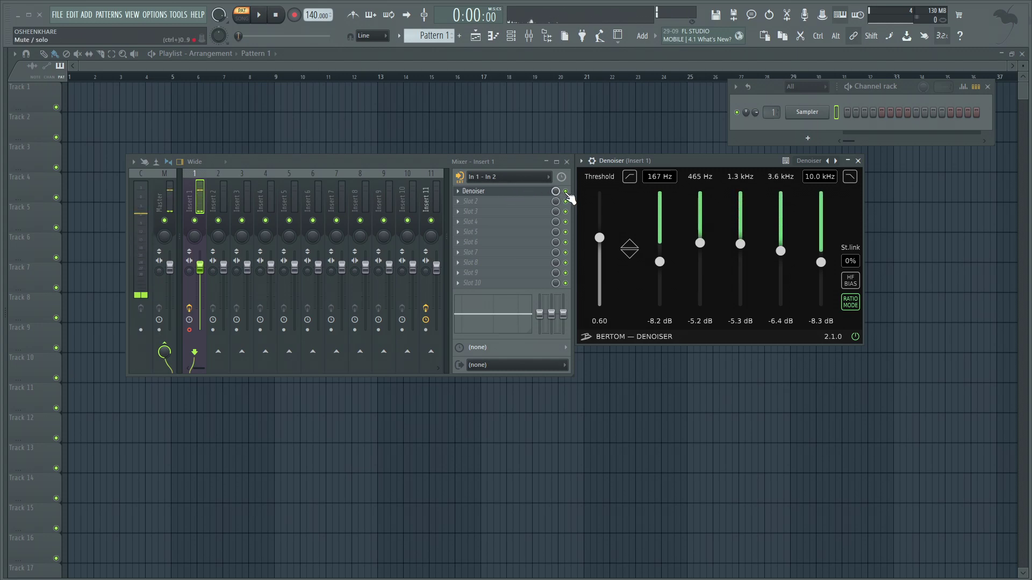
# - Mute and unmute the Denoiser slot to compare, then load FabFilter Pro-DS into slot 2
pyautogui.click(565, 192)
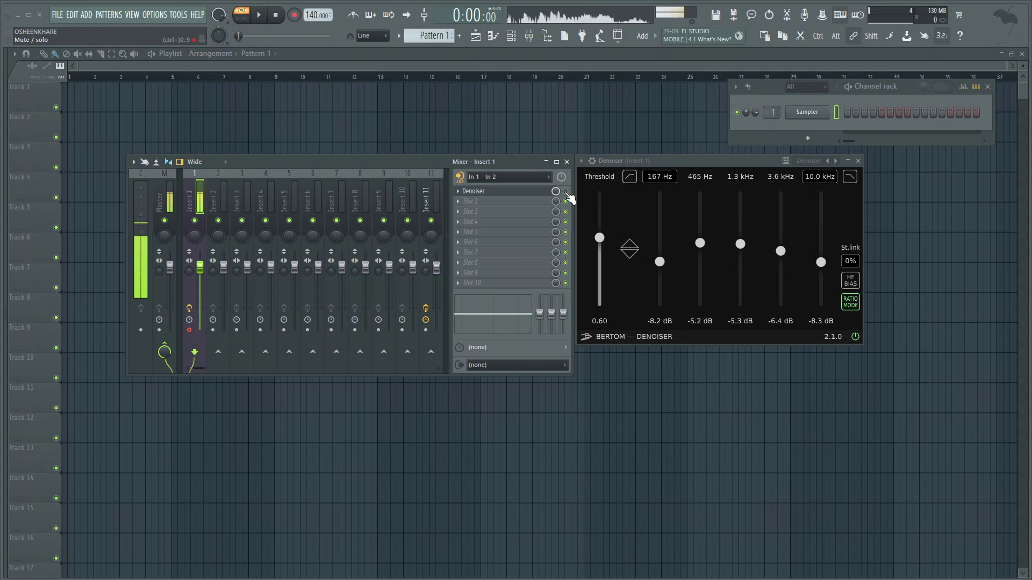
pyautogui.click(565, 192)
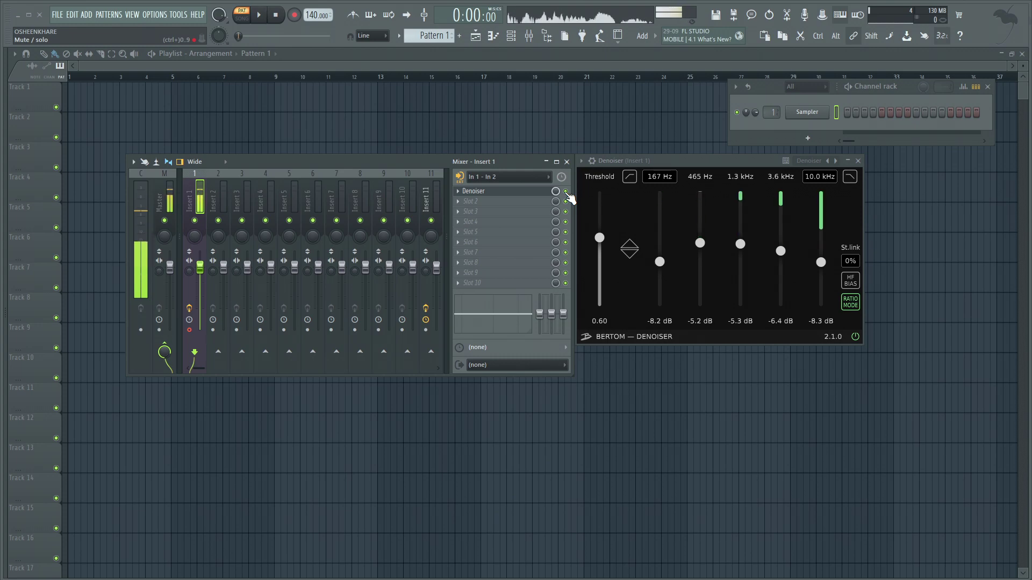
pyautogui.click(569, 207)
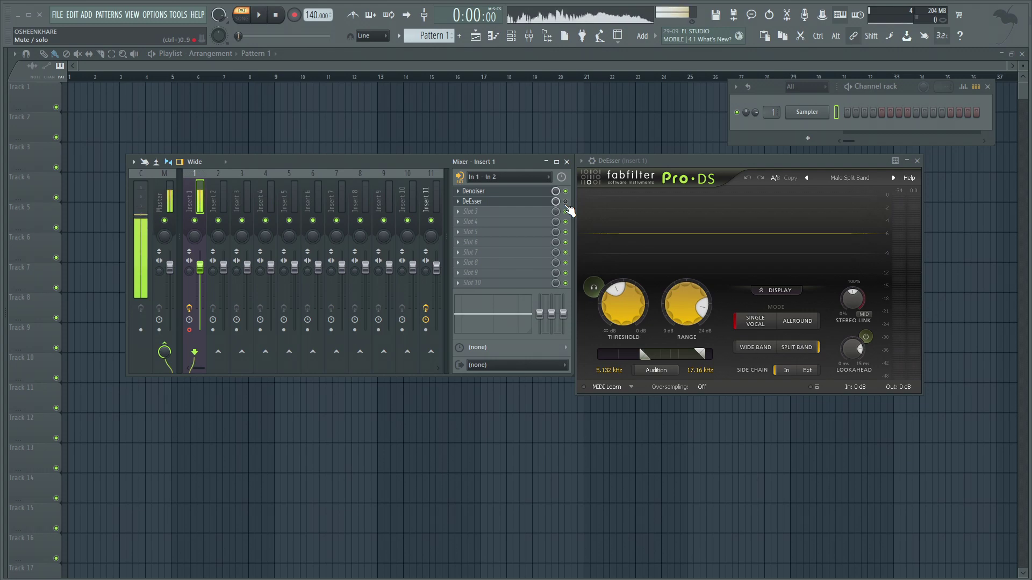
# - Enable the Pro-DS DeEsser slot so it processes the vocal, then close its window
pyautogui.click(565, 202)
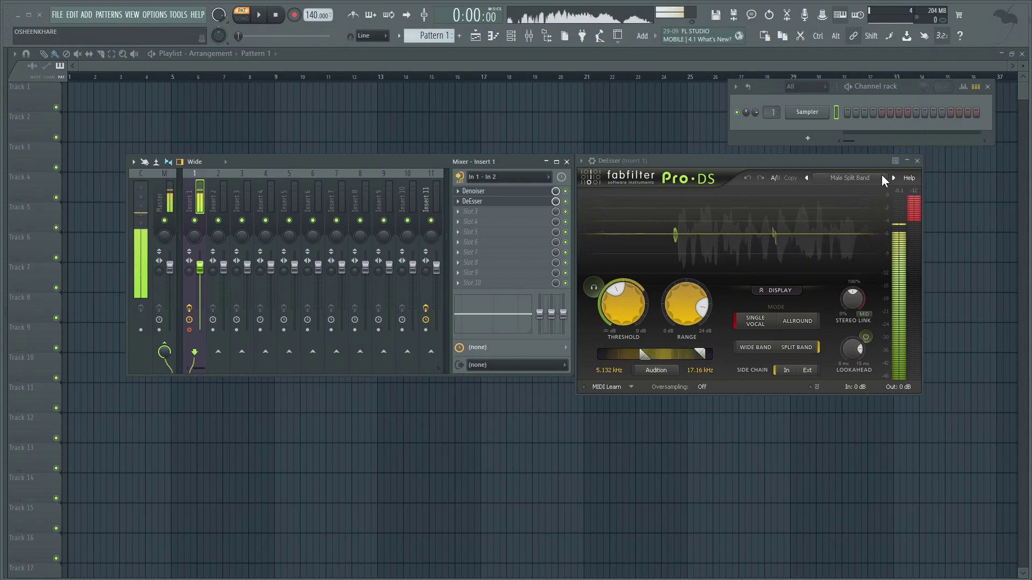
pyautogui.click(917, 161)
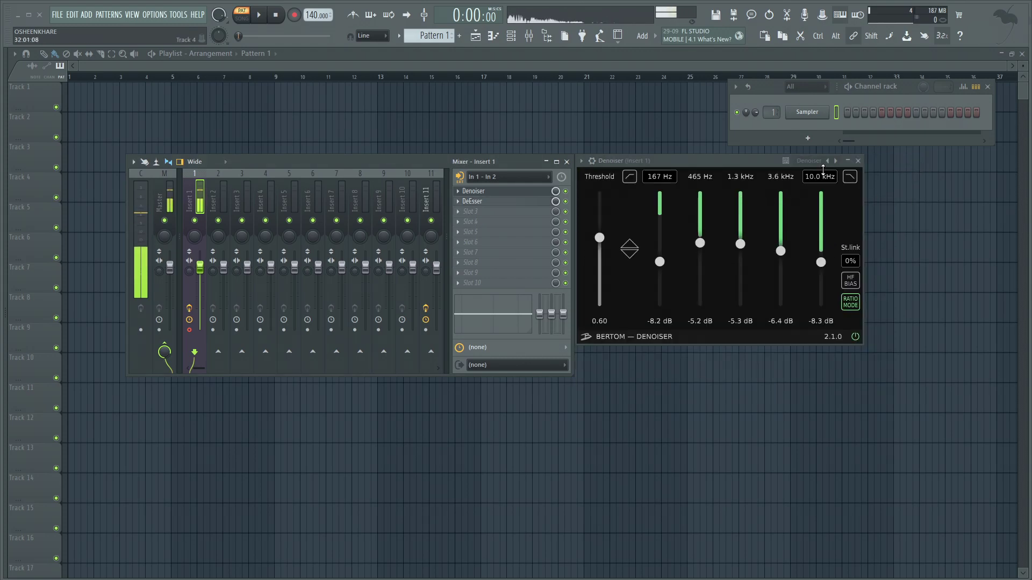
# - Pull Parametric EQ 2 bands down into narrow deep notches, including one near 334 Hz
pyautogui.click(855, 164)
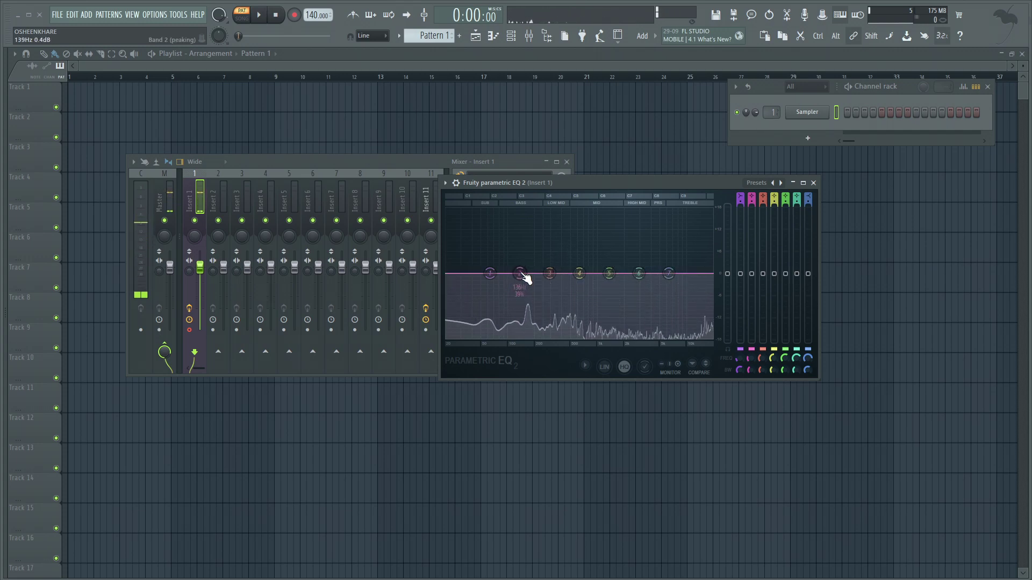
pyautogui.moveTo(525, 278); pyautogui.dragTo(528, 332)
pyautogui.moveTo(638, 274); pyautogui.dragTo(704, 336)
pyautogui.moveTo(549, 273); pyautogui.dragTo(554, 334)
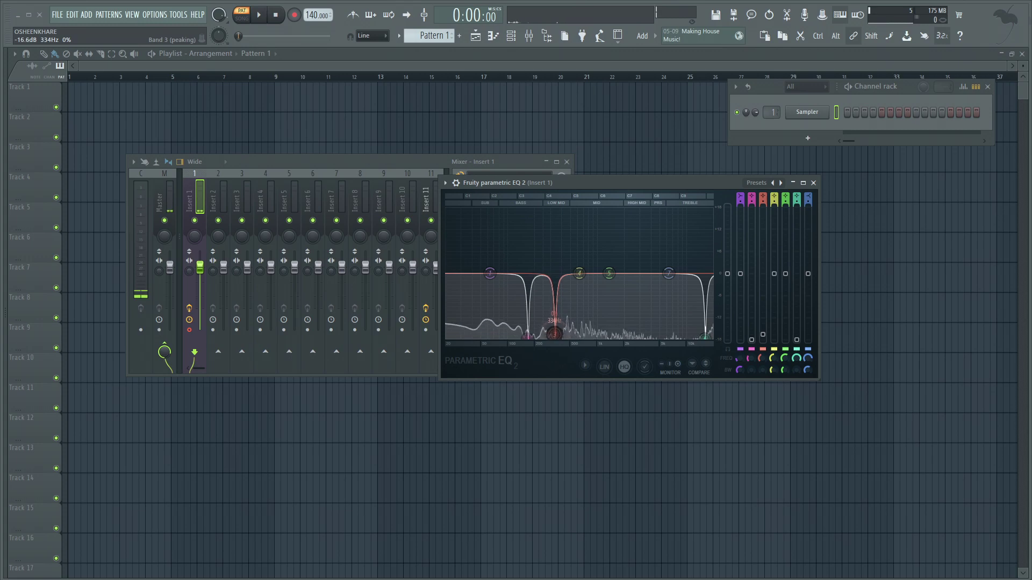
pyautogui.click(812, 183)
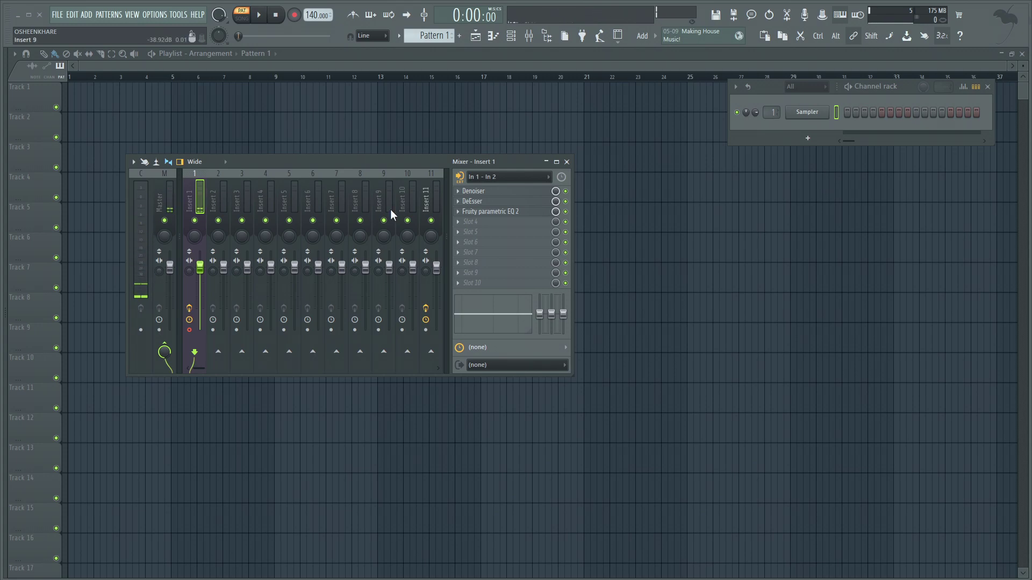
# - Load Fruity Limiter into Insert 1's empty fourth slot
pyautogui.click(464, 221)
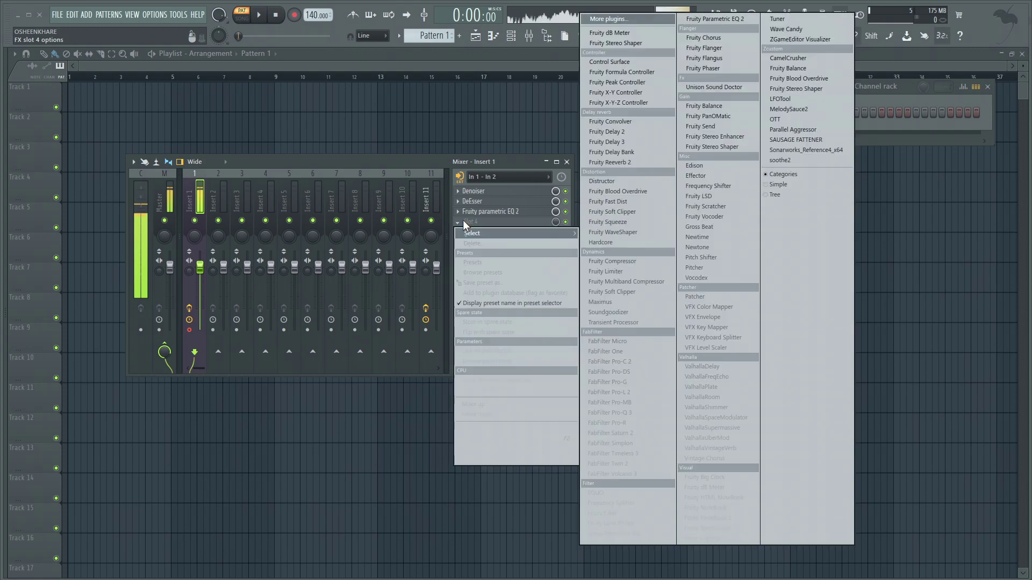
pyautogui.click(614, 271)
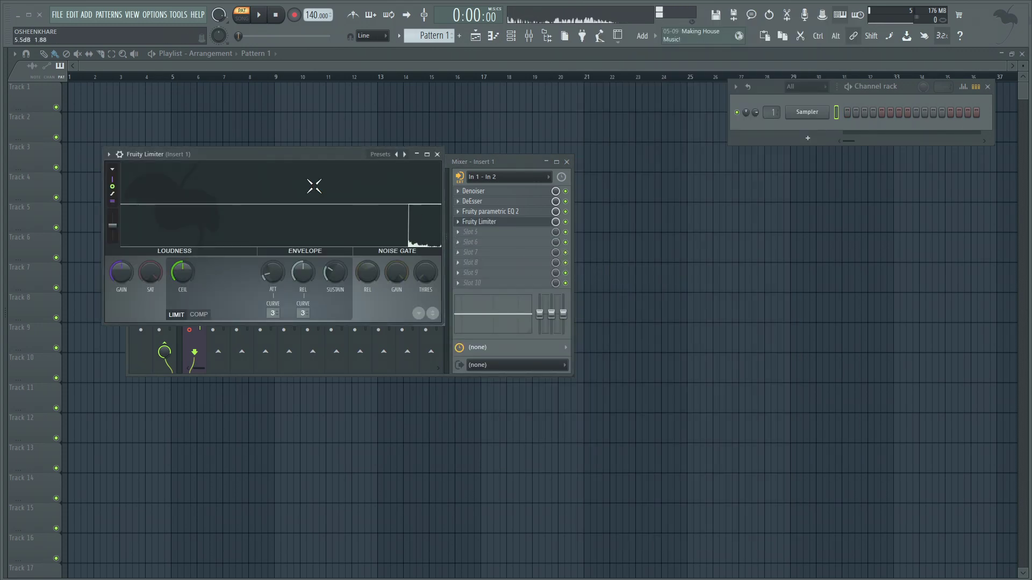
# - Switch Fruity Limiter to compressor mode, lower the threshold, and set the ratio to 4.0:1
pyautogui.moveTo(243, 161); pyautogui.dragTo(566, 229)
pyautogui.click(527, 382)
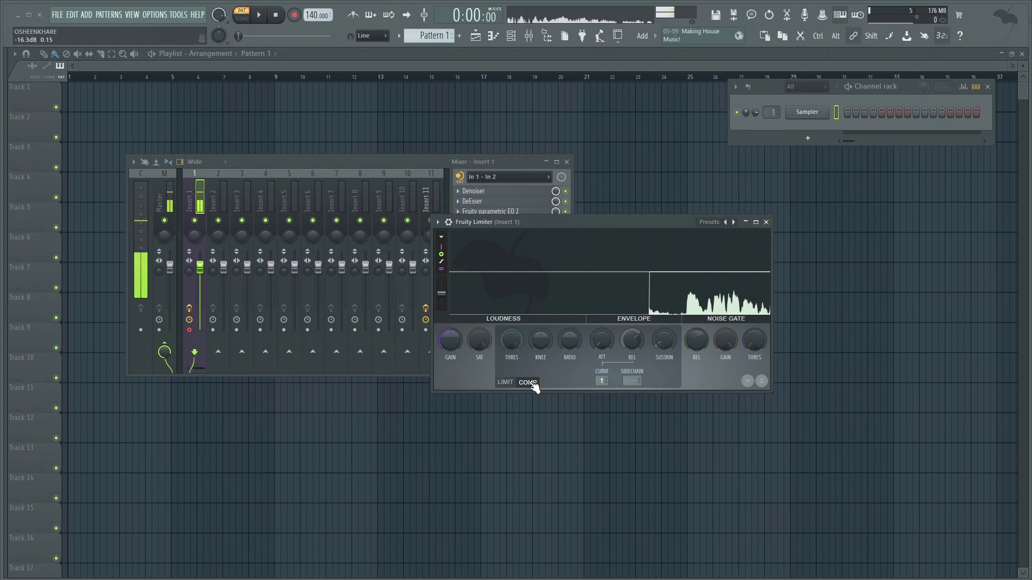
pyautogui.moveTo(518, 346); pyautogui.dragTo(532, 323)
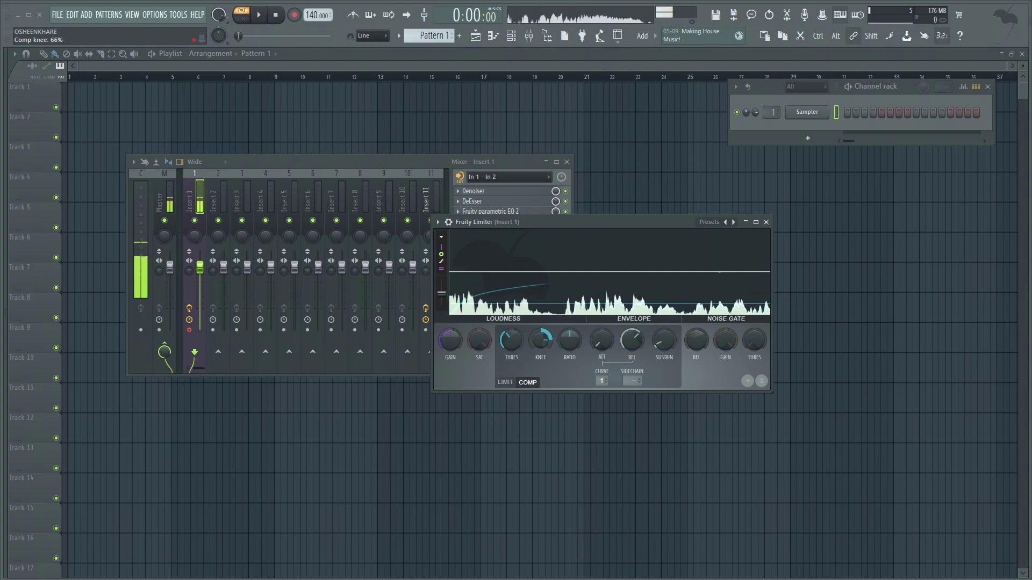
pyautogui.rightClick(565, 340)
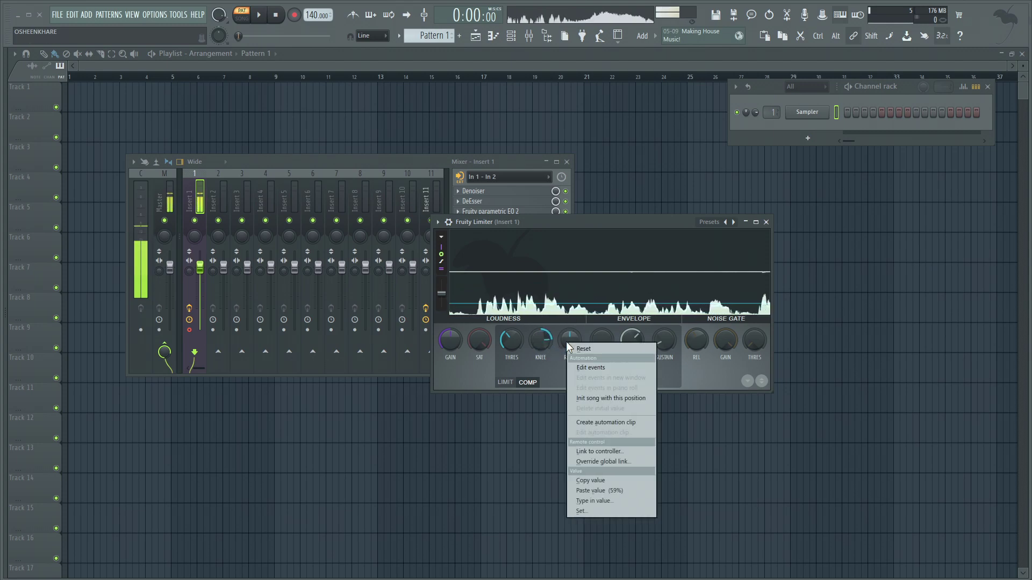
pyautogui.click(602, 510)
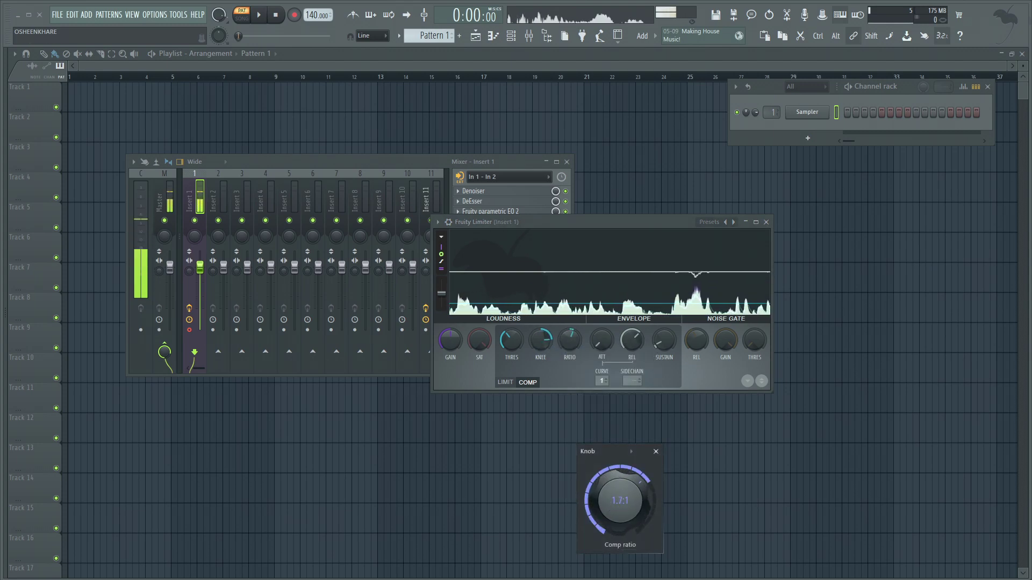
pyautogui.moveTo(607, 499); pyautogui.dragTo(607, 492)
pyautogui.click(655, 452)
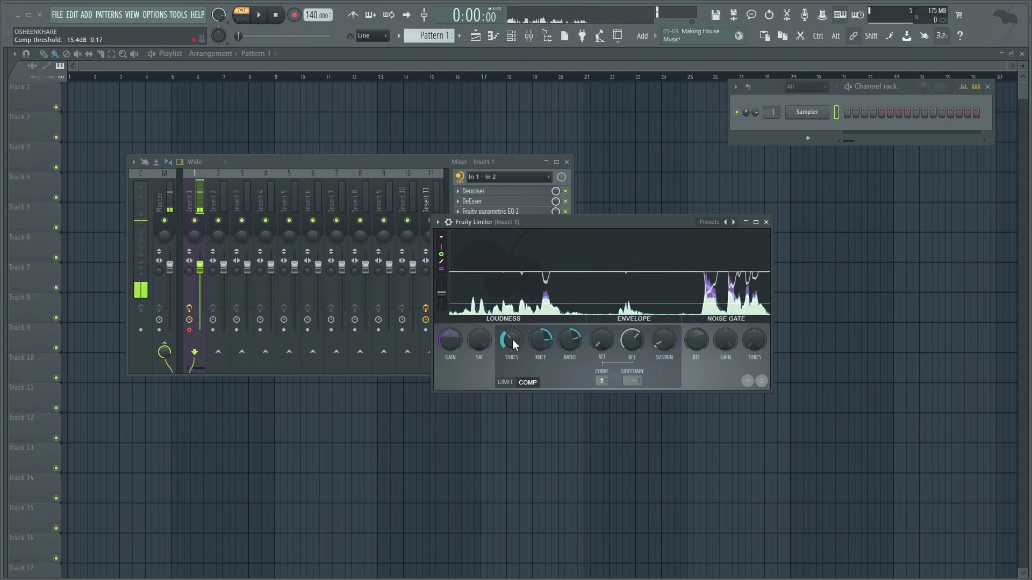
# - Fine-tune the compression threshold to about -13.9 dB and close the plugin window
pyautogui.moveTo(511, 339); pyautogui.dragTo(512, 345)
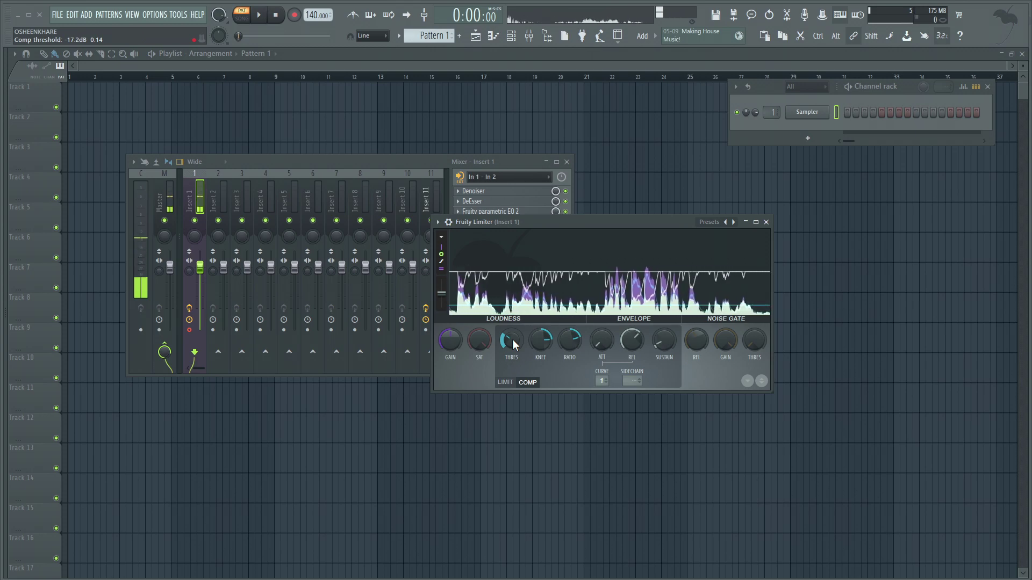
pyautogui.moveTo(508, 340)
pyautogui.mouseDown()
pyautogui.moveTo(508, 329)
pyautogui.moveTo(503, 344)
pyautogui.mouseUp()
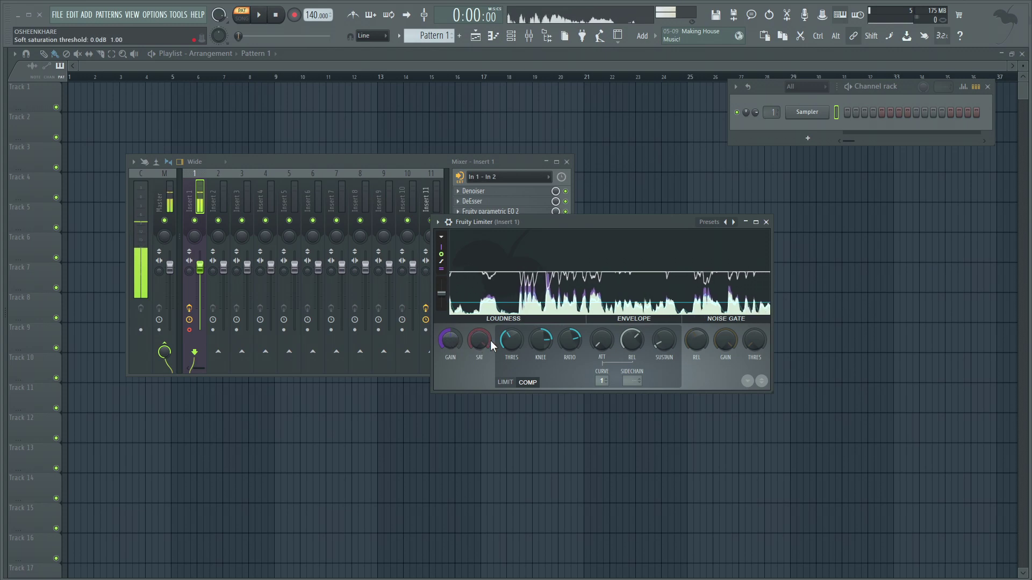
pyautogui.moveTo(514, 340); pyautogui.dragTo(514, 338)
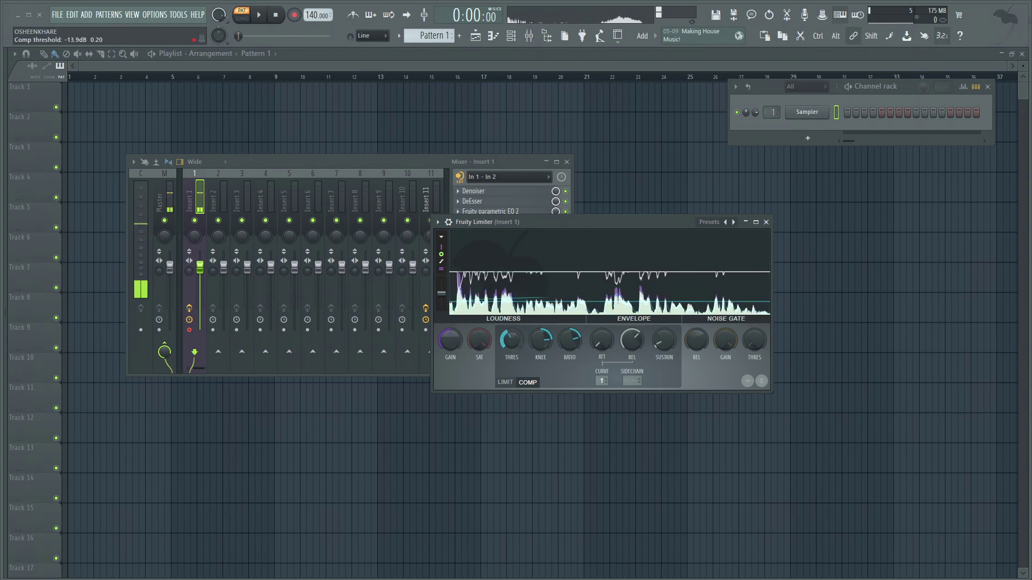
pyautogui.click(767, 223)
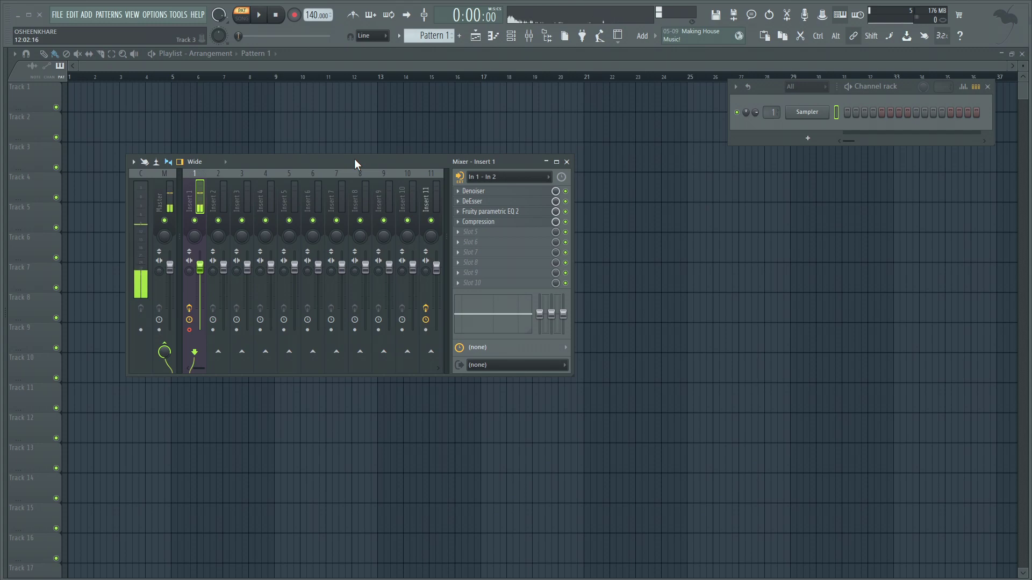
# - Open the AdditiveEQ beside the effect slots and toggle its slot to compare the boost
pyautogui.click(489, 211)
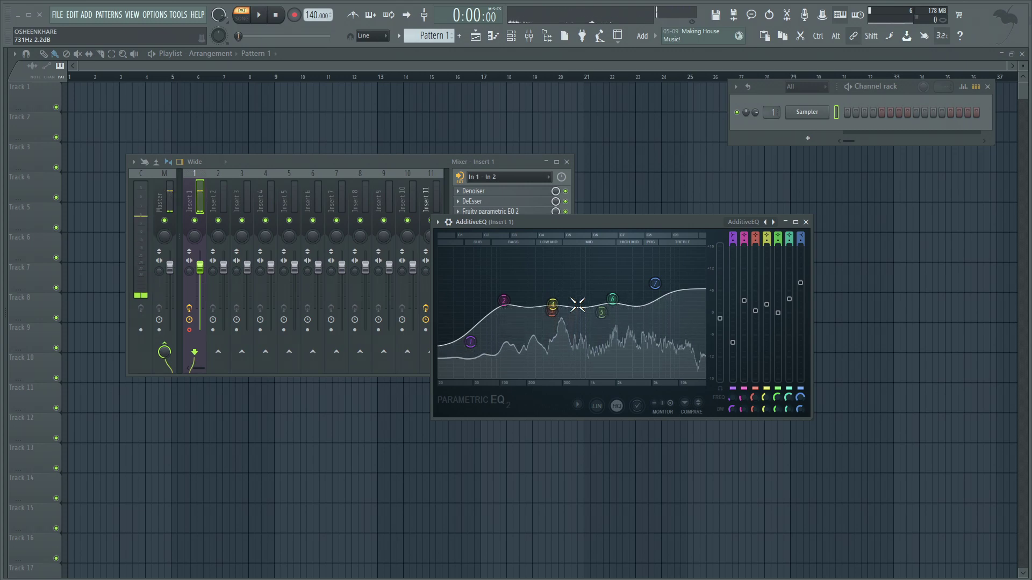
pyautogui.moveTo(582, 217); pyautogui.dragTo(721, 163)
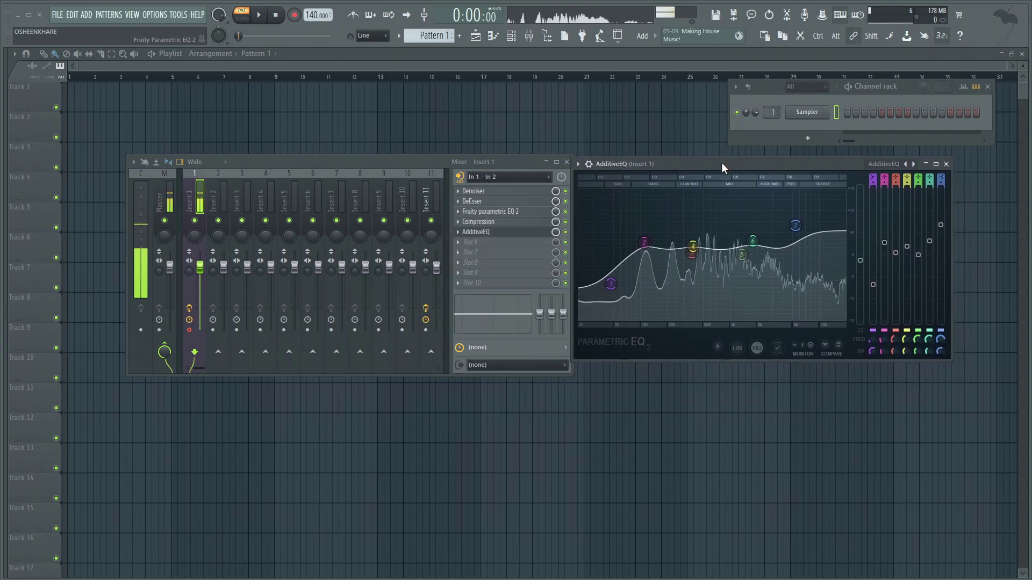
pyautogui.click(566, 232)
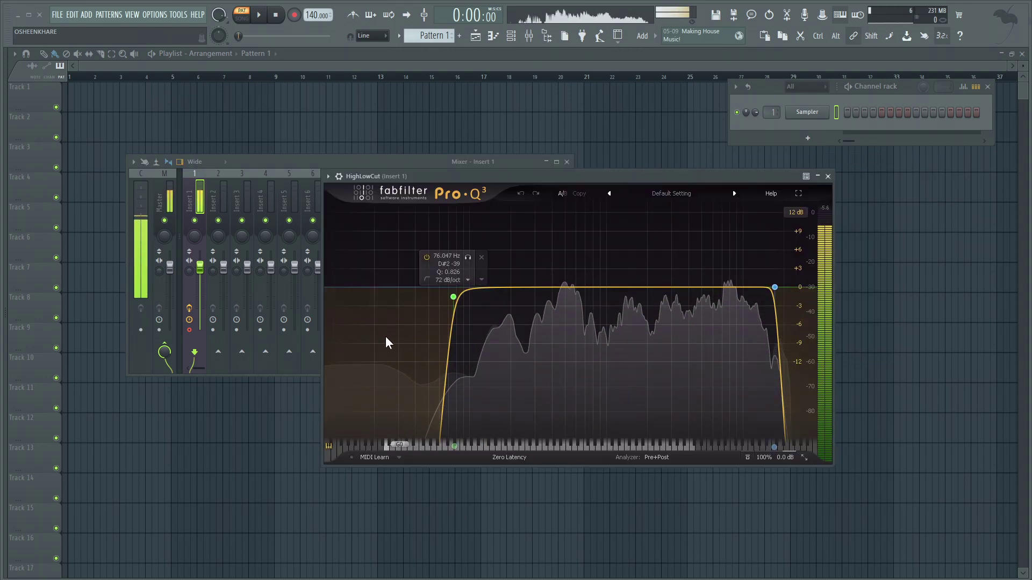
# - Inspect the HighLowCut Pro-Q 3's 76 Hz low cut and 17110 Hz high cut, then close it
pyautogui.moveTo(791, 296)
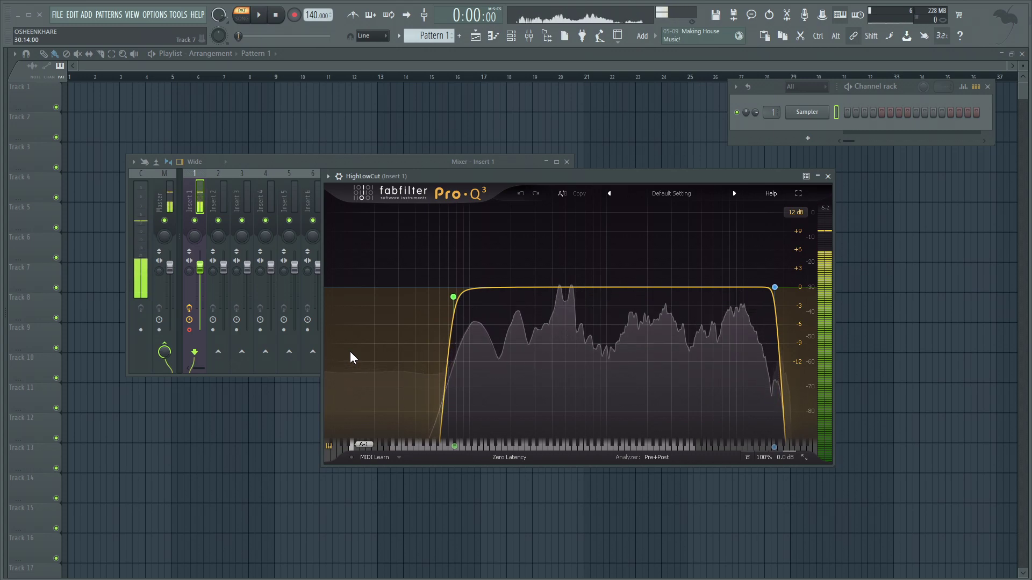
pyautogui.click(828, 177)
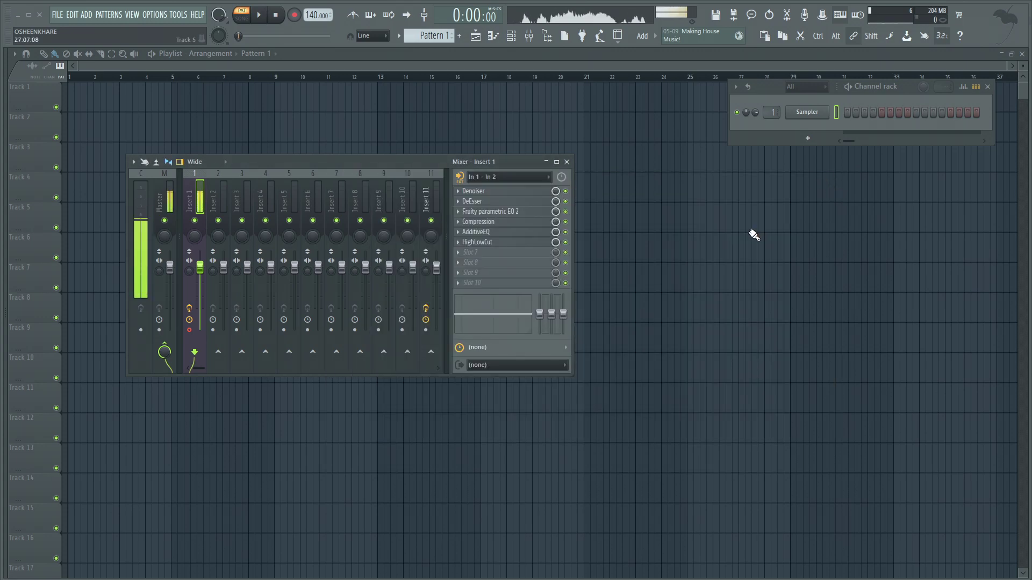
# - Raise the final Fruity Limiter's gain to about 1.8 dB and close its window
pyautogui.moveTo(754, 235); pyautogui.dragTo(590, 208)
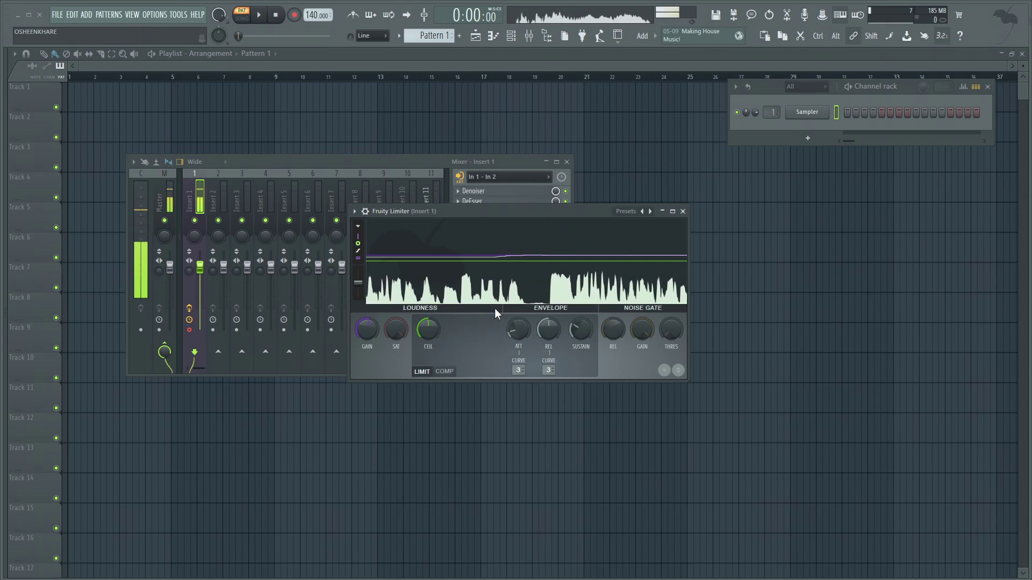
pyautogui.scroll(3, 365, 333)
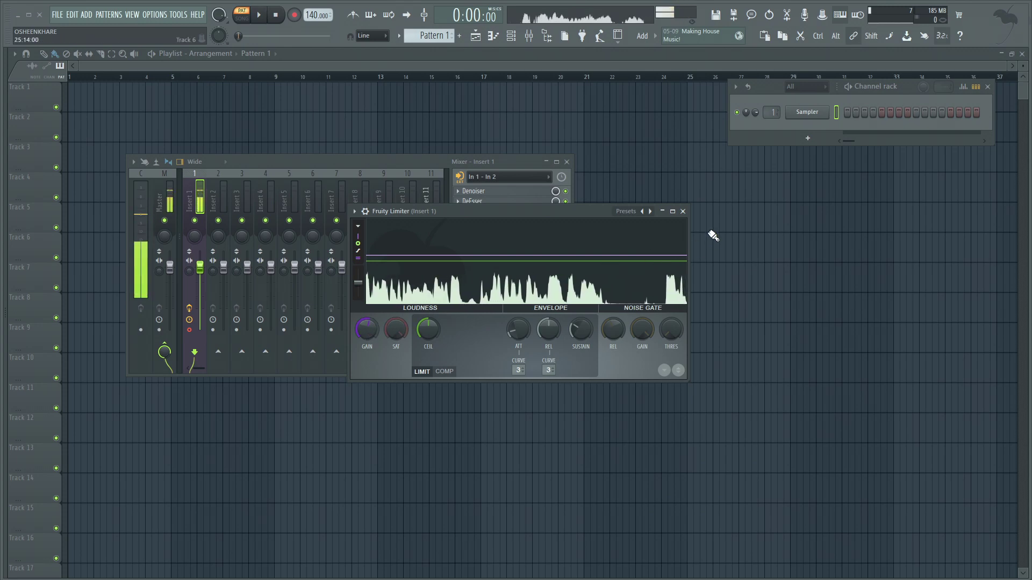
pyautogui.click(682, 211)
pyautogui.moveTo(416, 160); pyautogui.dragTo(512, 173)
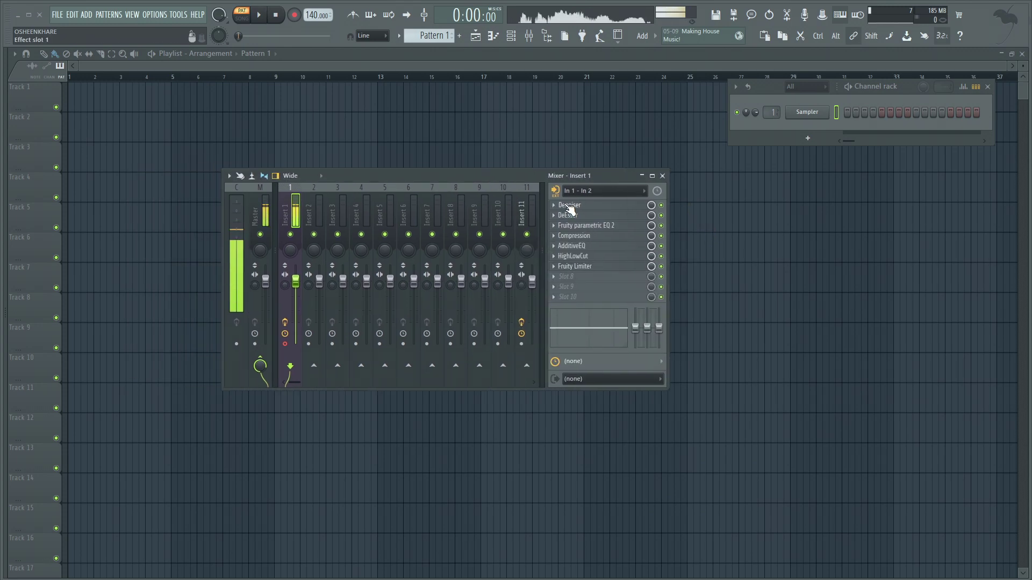
pyautogui.moveTo(591, 176); pyautogui.dragTo(616, 188)
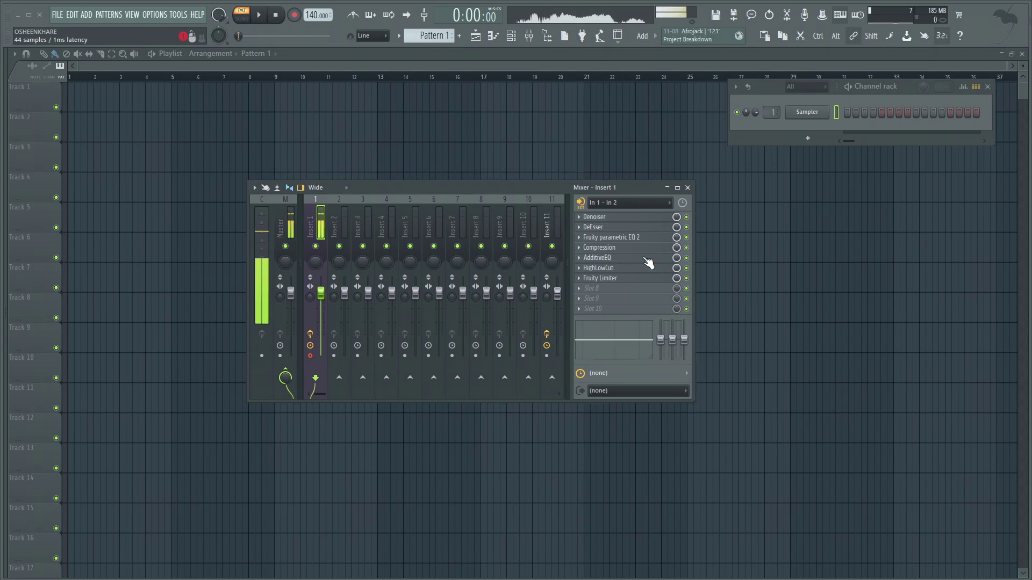